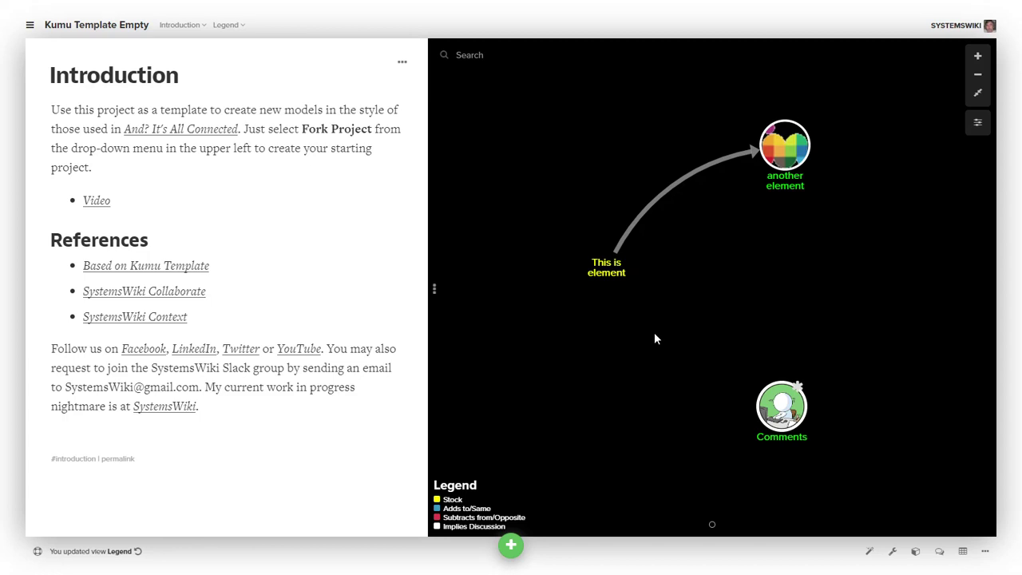
Create a new connection running from Comments to another element.
left_click(511, 545)
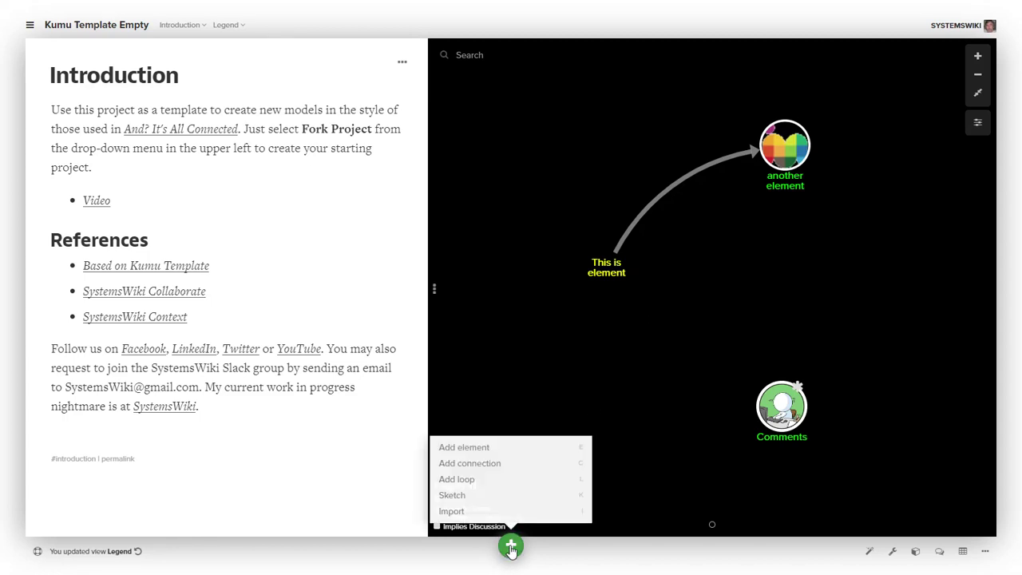
left_click(482, 465)
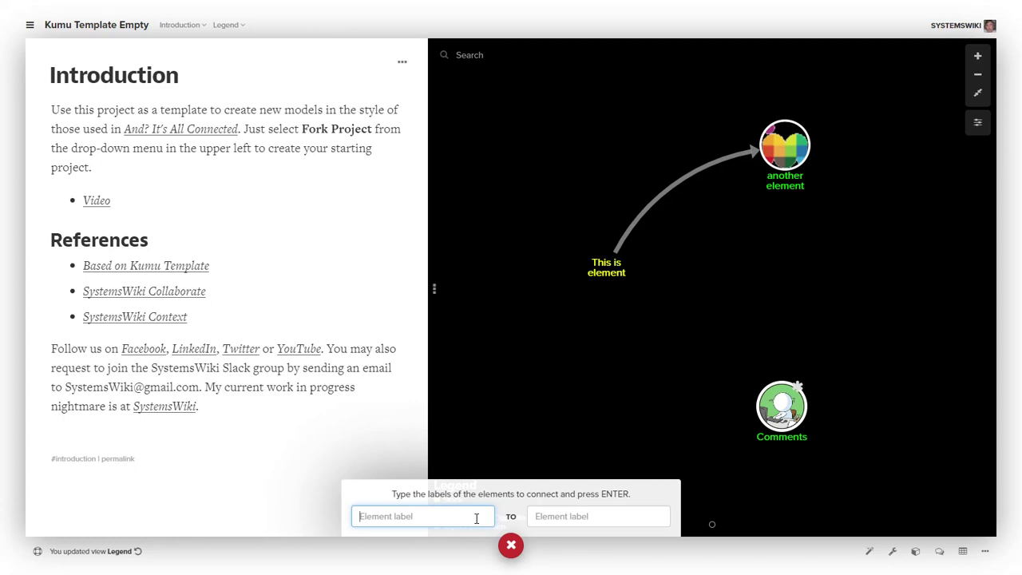
type("c")
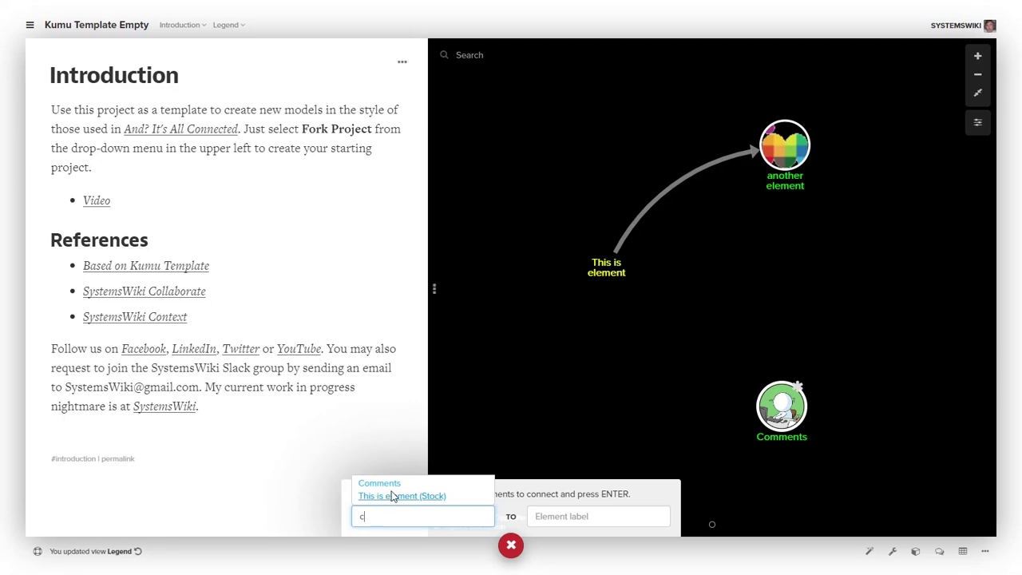
key("BackSpace")
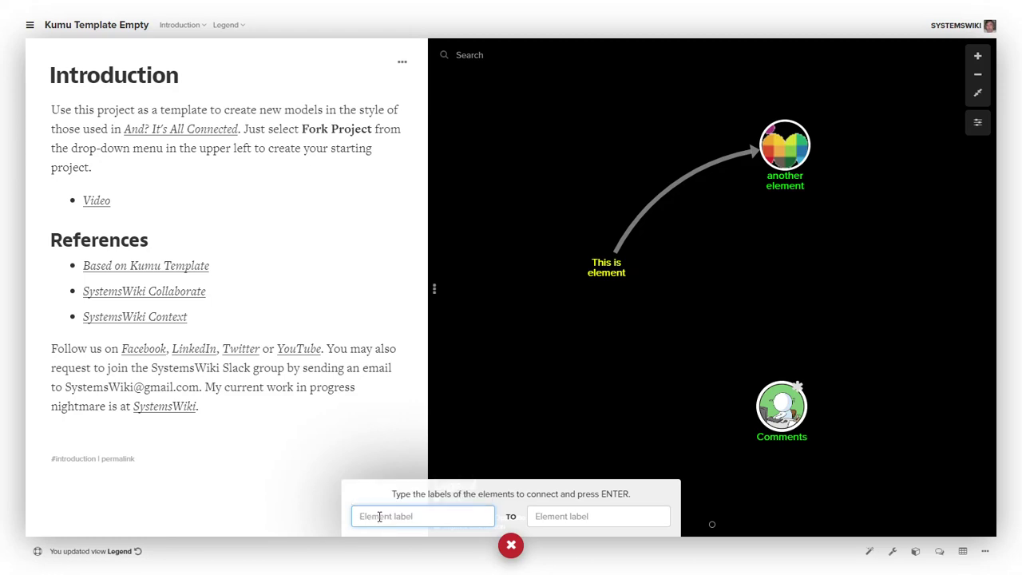
type("t")
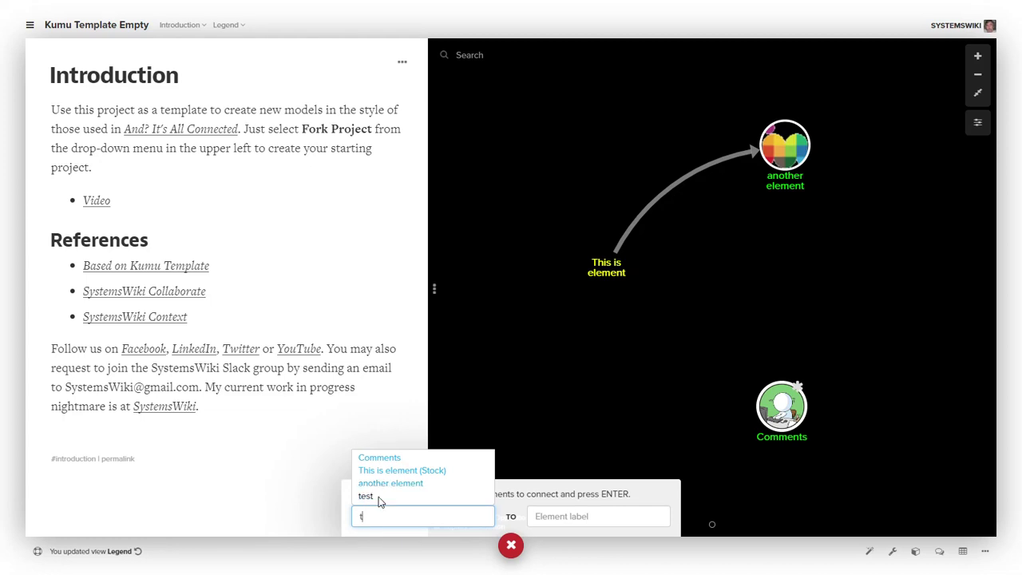
left_click(383, 459)
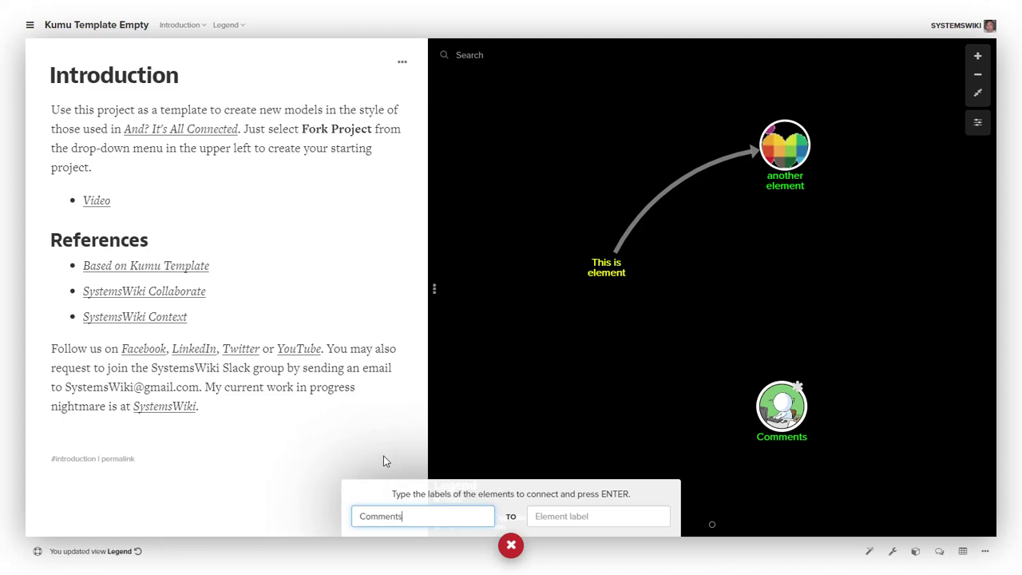
left_click(593, 512)
type("a")
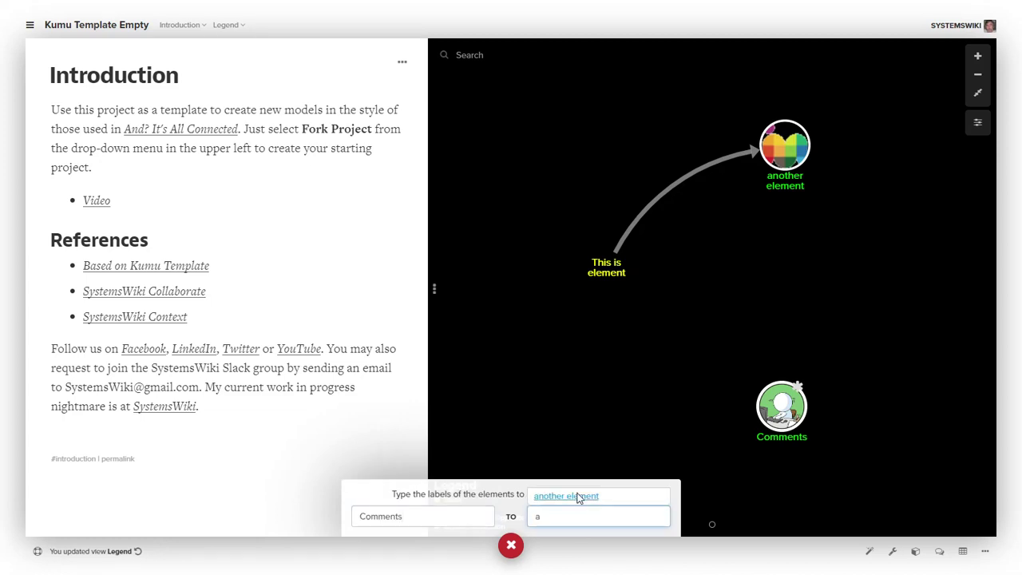
left_click(580, 495)
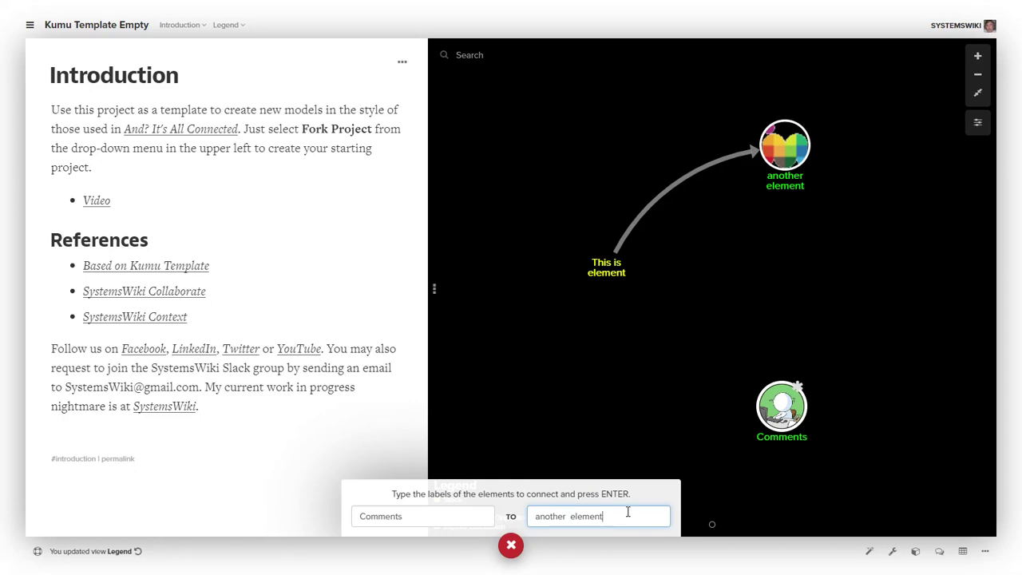
key("Return")
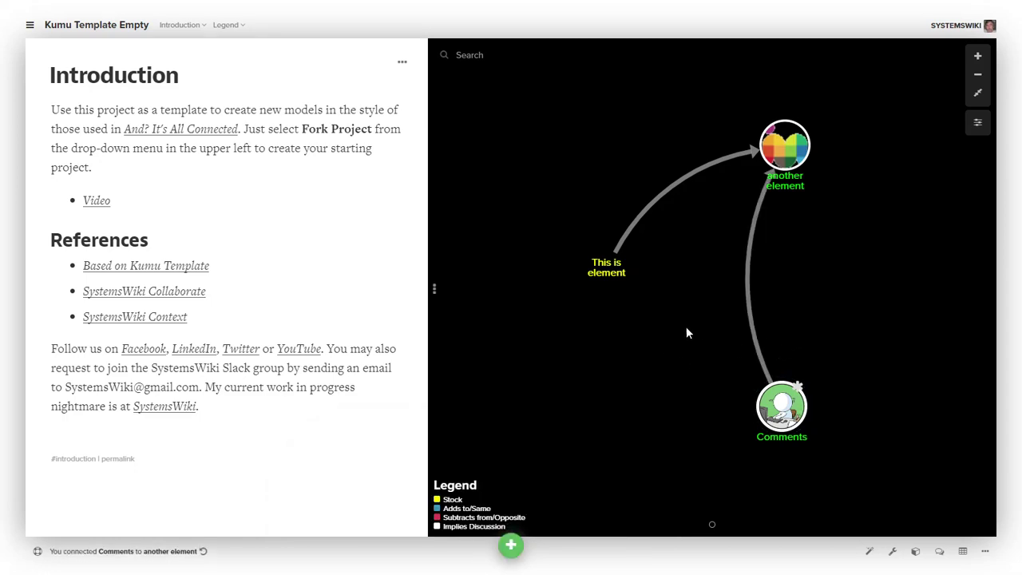
key("c")
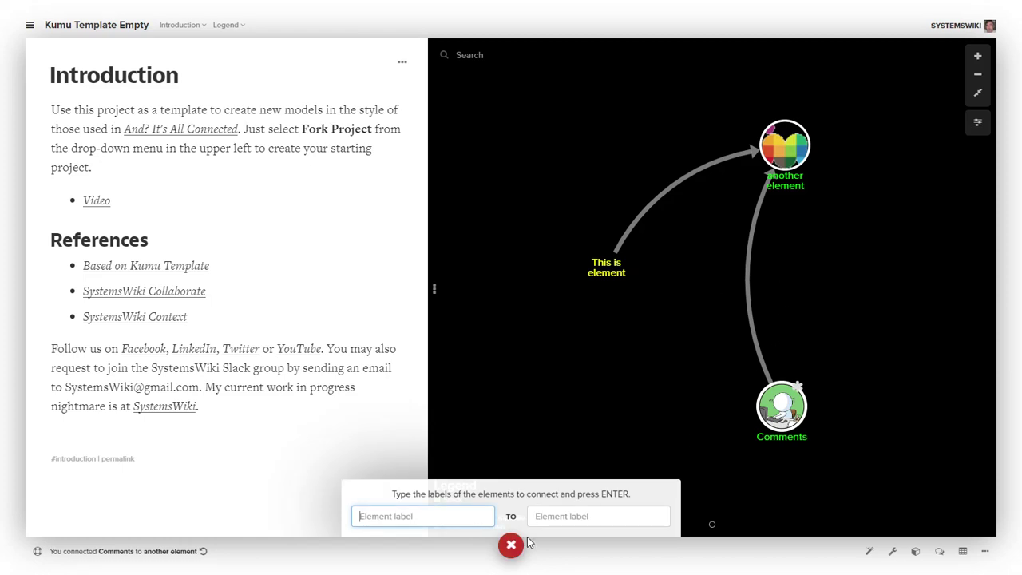
Create a return connection from another element back to Comments.
left_click(511, 545)
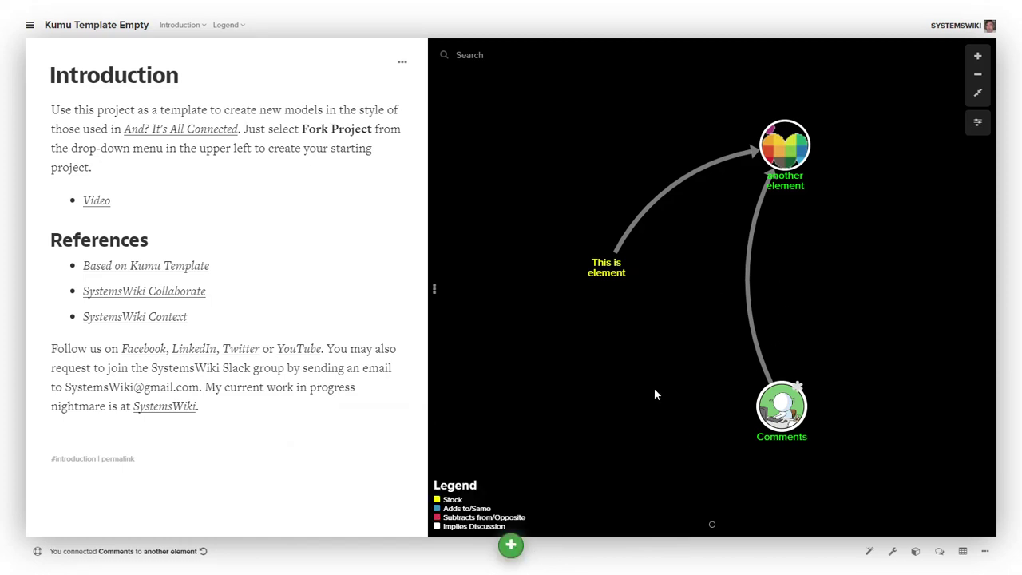
left_click(794, 152)
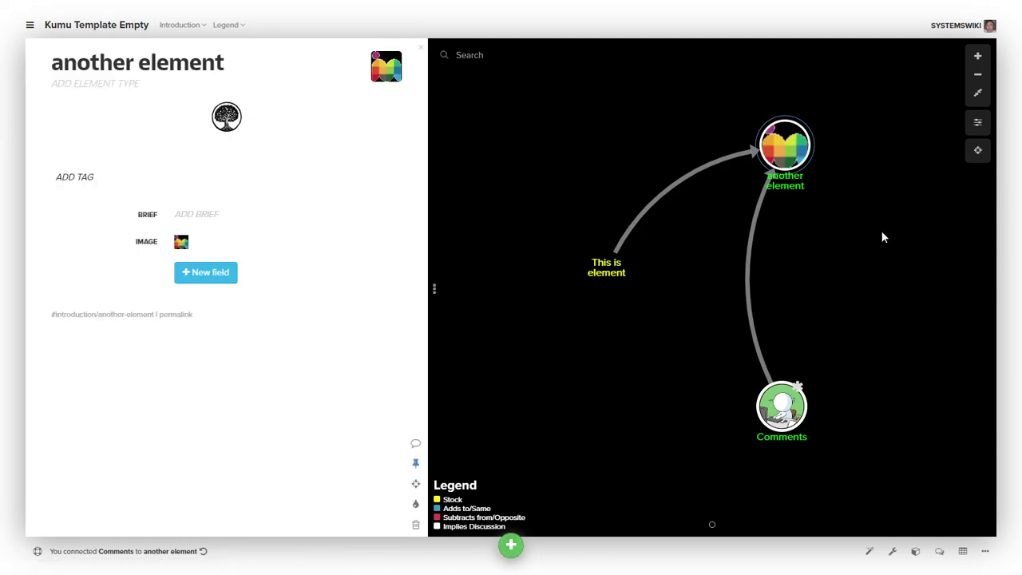
left_click(511, 545)
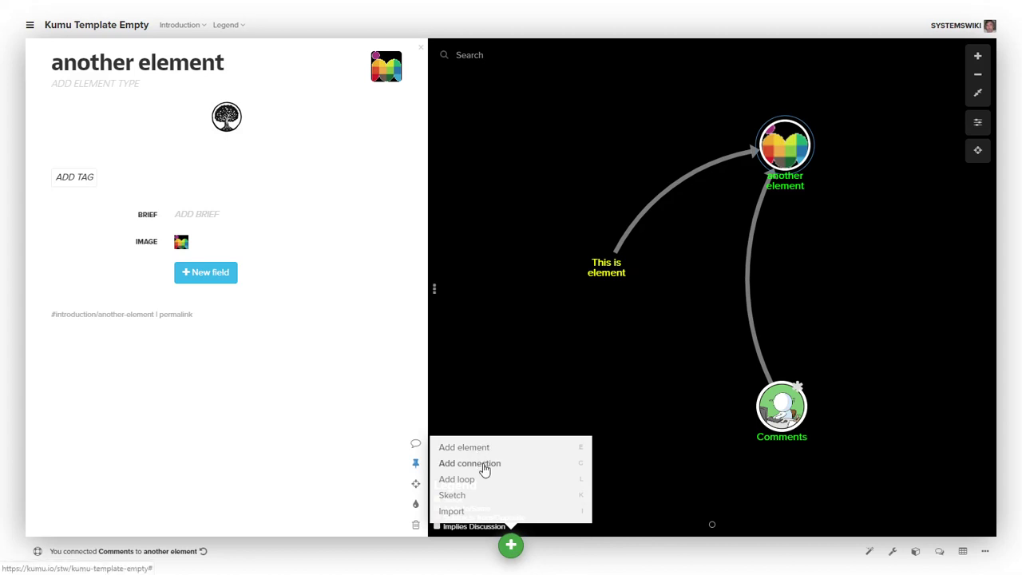
left_click(480, 463)
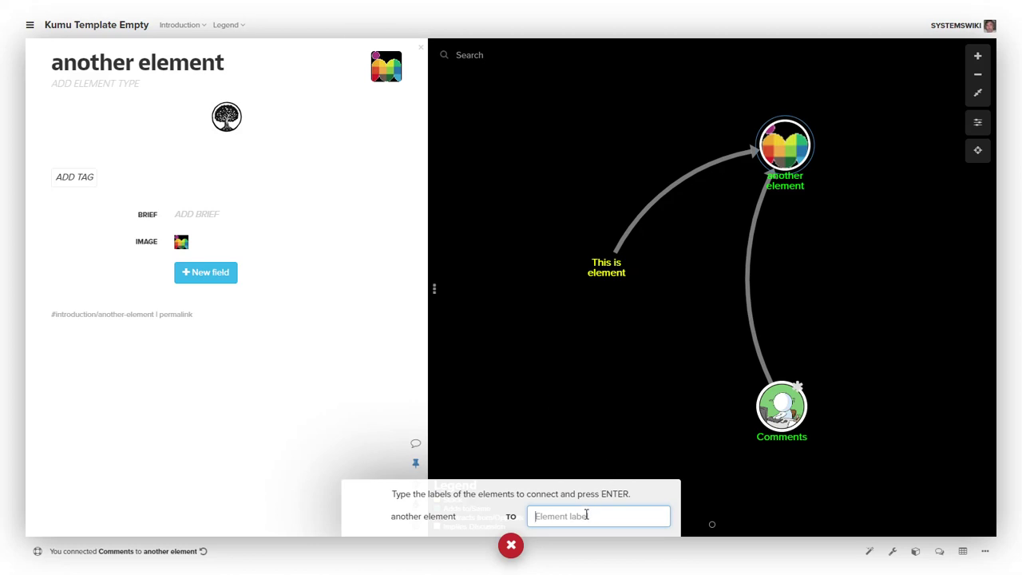
type("c")
left_click(559, 484)
key("Return")
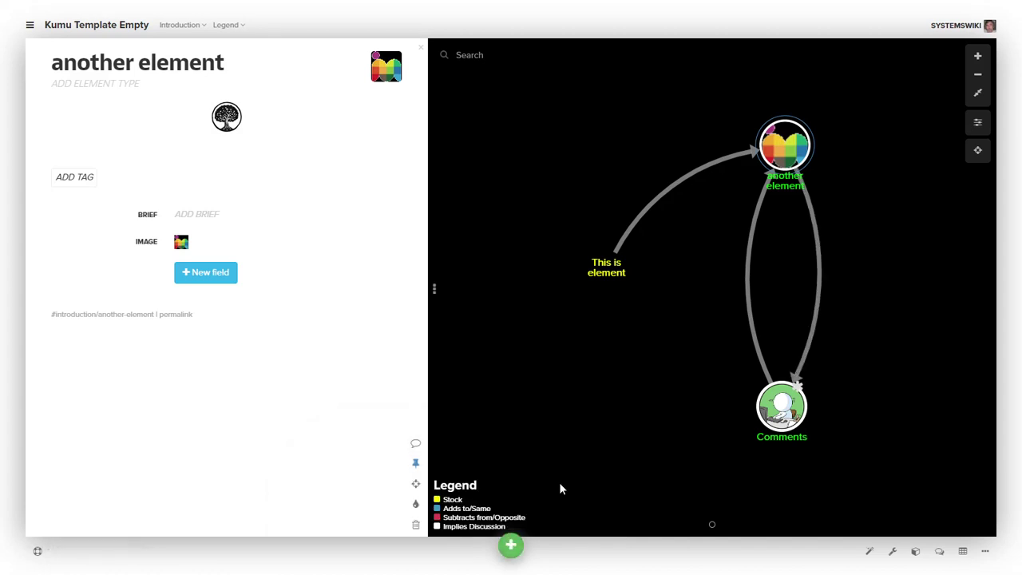
Fit the whole map into view and open the This is element to another element connection.
scroll(558, 481, "up", 3)
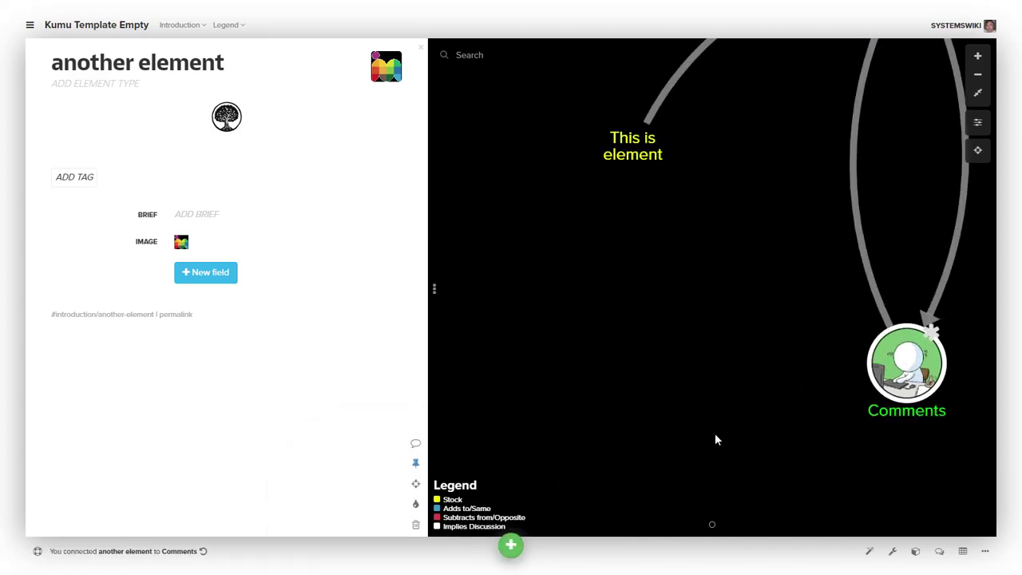
left_click(975, 96)
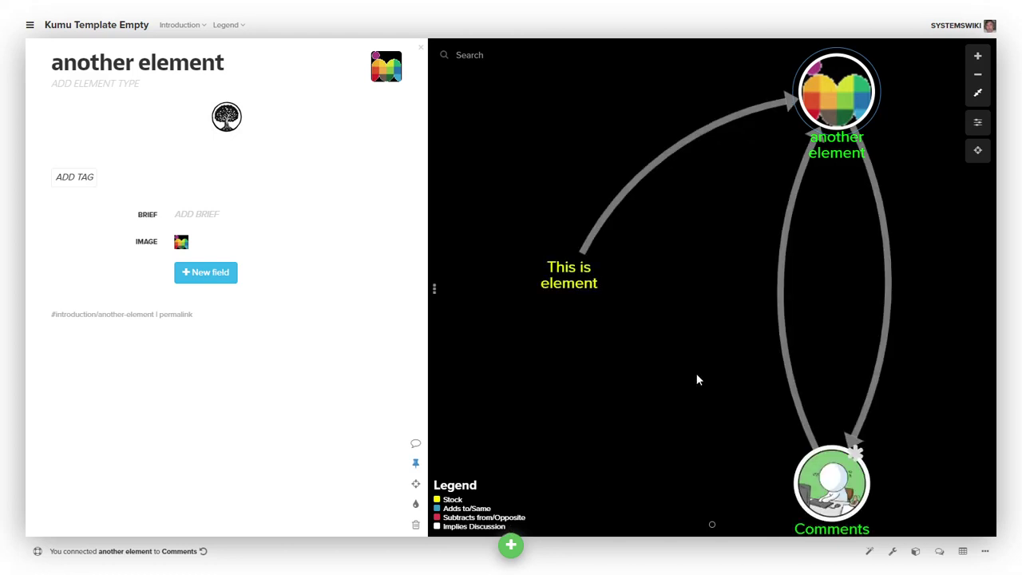
left_click(662, 166)
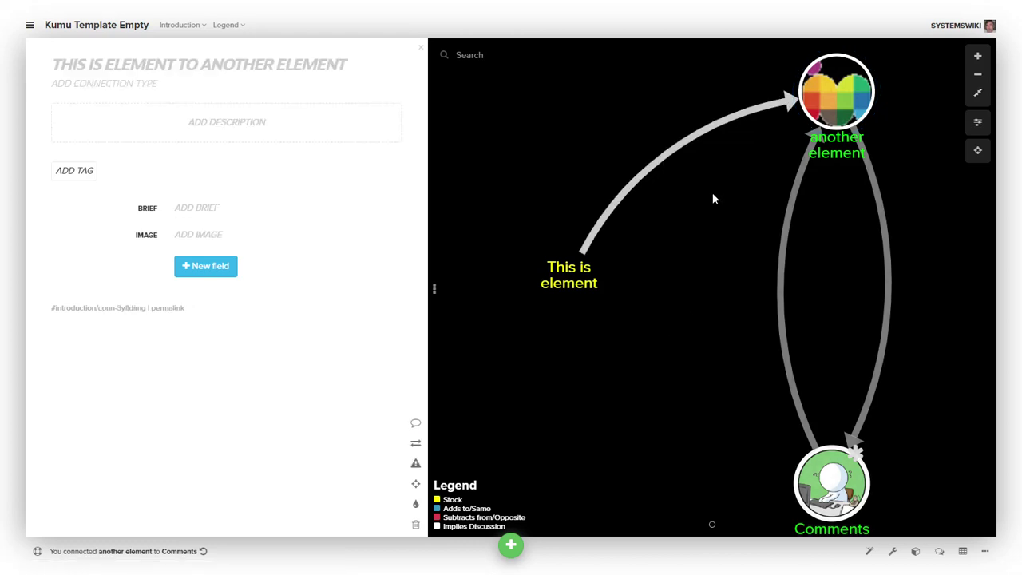
Set the connection type to Adds to/Same, then change it to Subtracts from/Opposite.
left_click(388, 87)
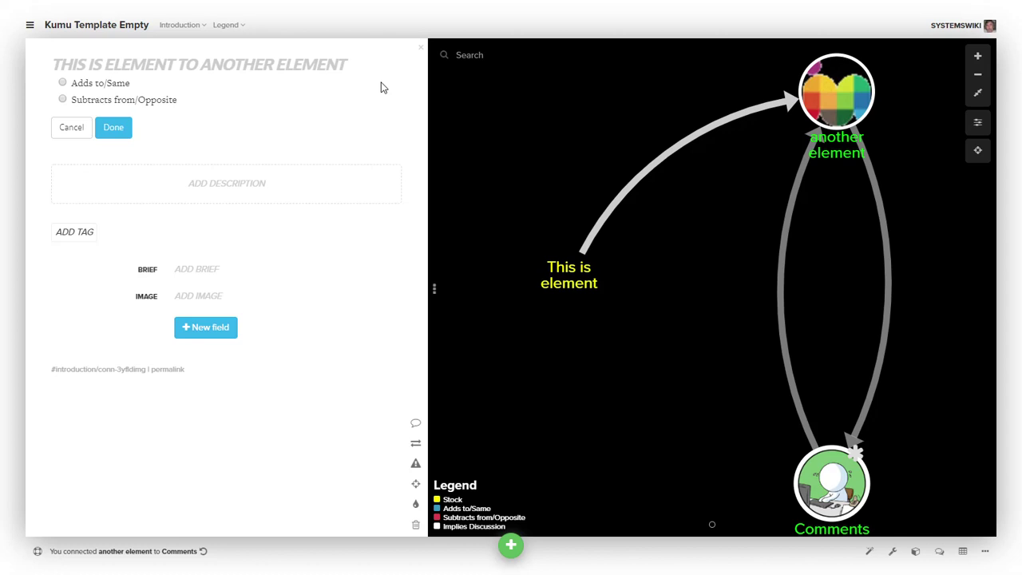
left_click(63, 85)
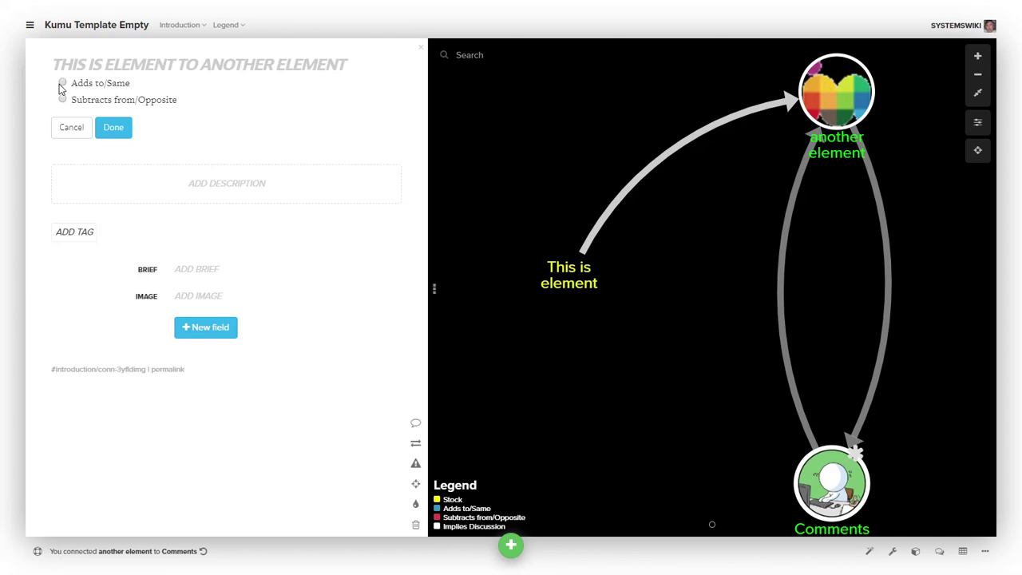
left_click(112, 130)
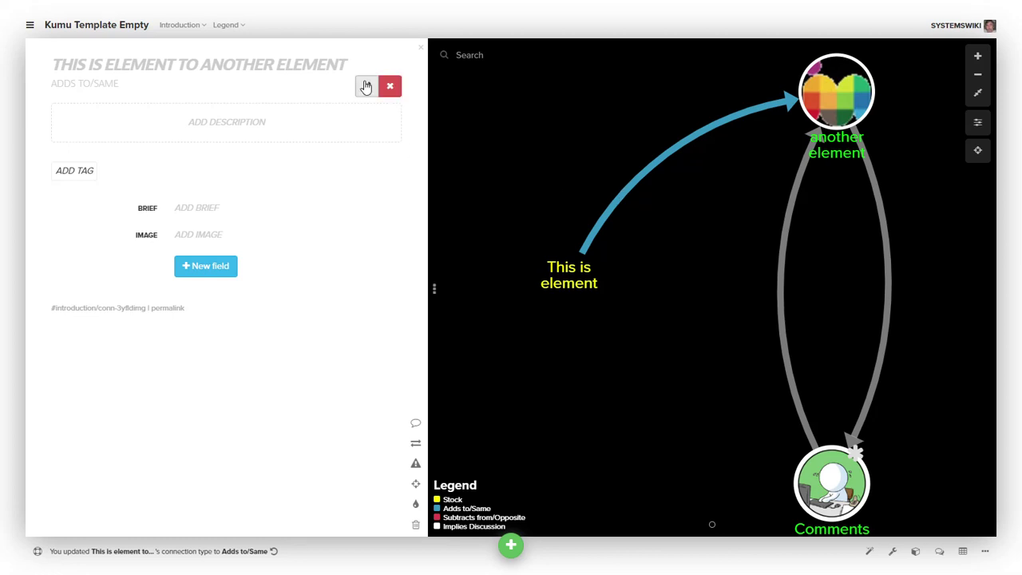
left_click(365, 87)
left_click(63, 99)
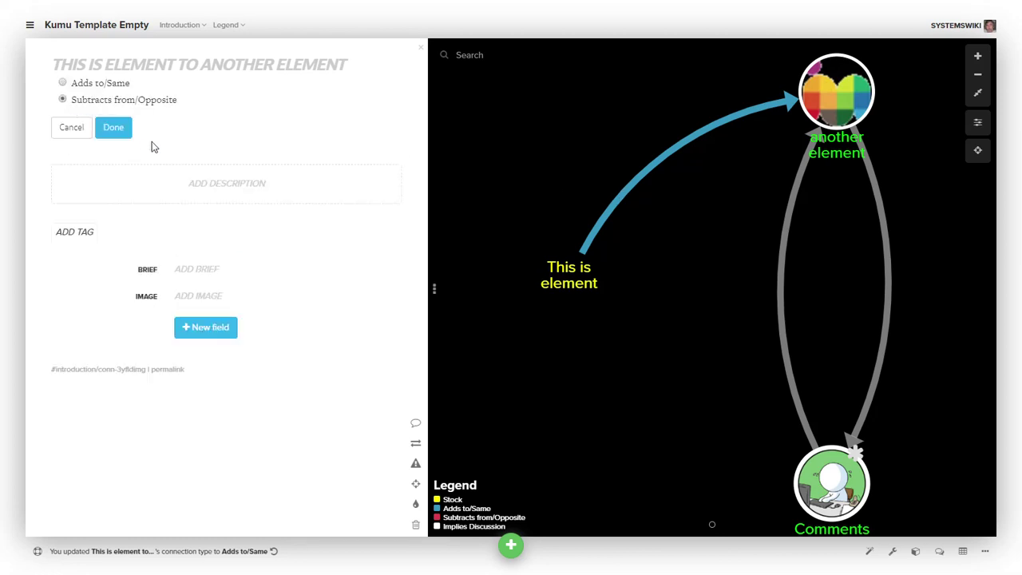
left_click(116, 132)
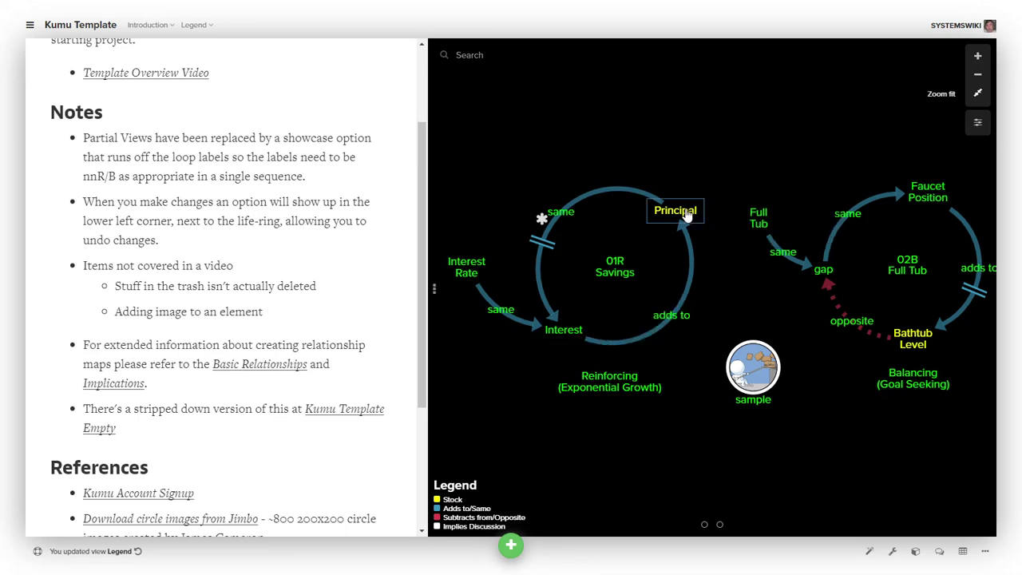
Review the This is element to another element connection on the Kumu Template Empty map.
mouse_move(680, 213)
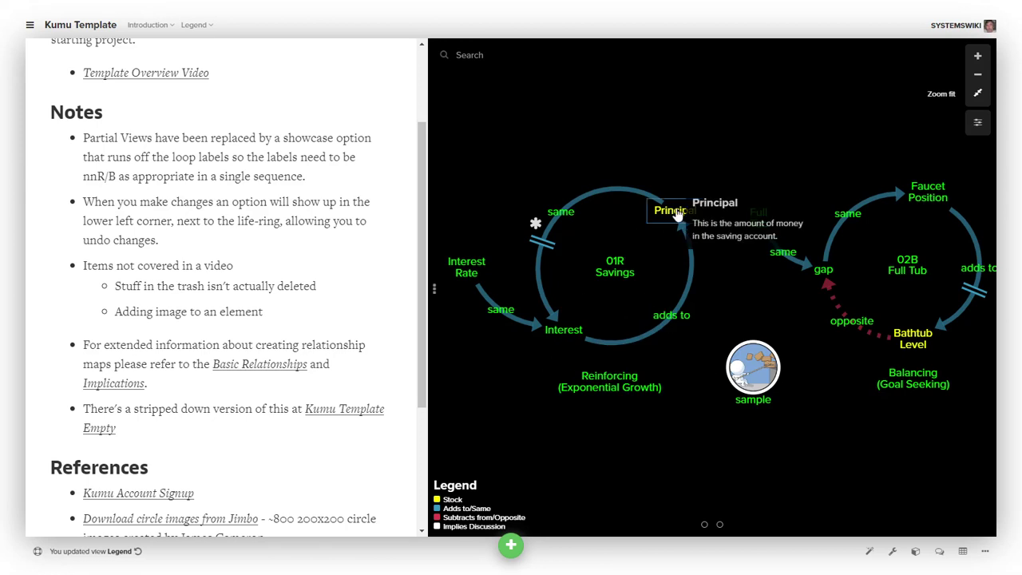
mouse_move(447, 271)
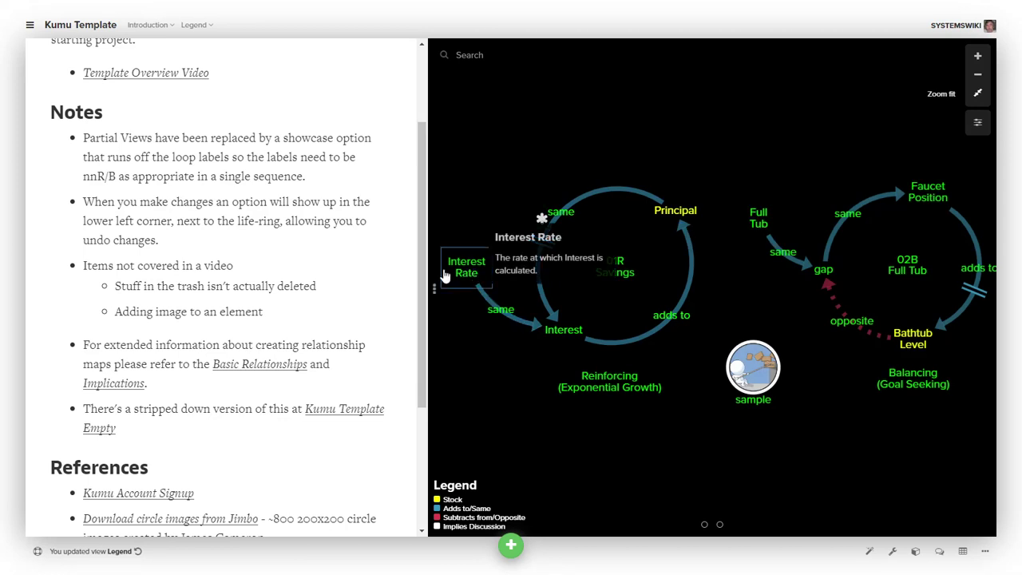
mouse_move(562, 335)
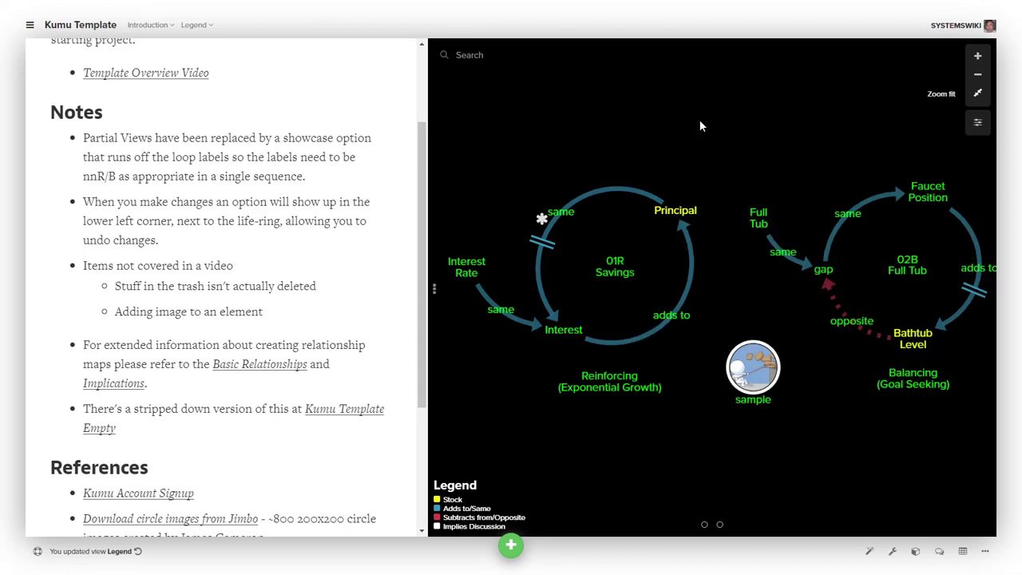
mouse_move(684, 220)
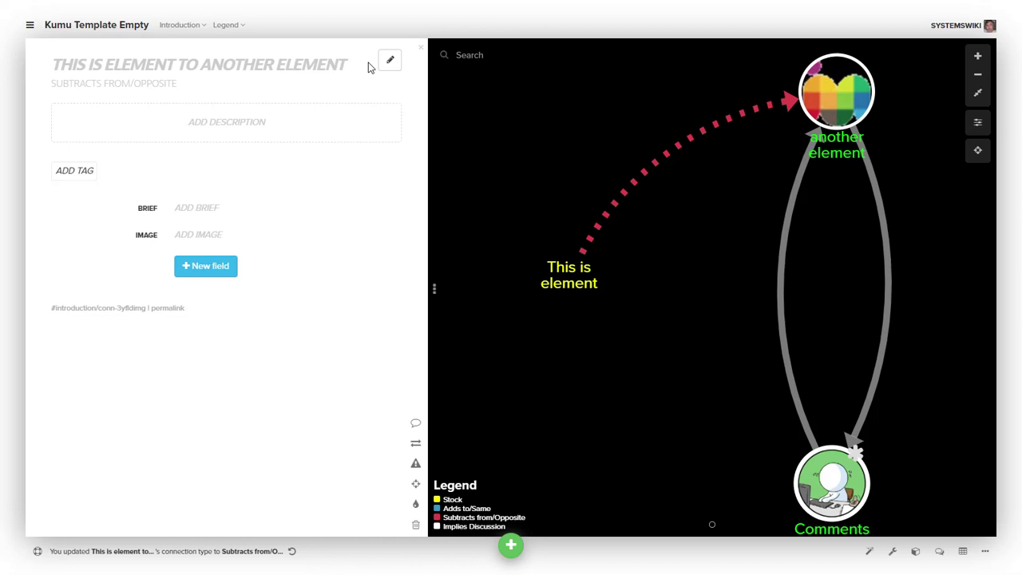
Give the connection the label 'label', then delete it so no label remains.
left_click(388, 68)
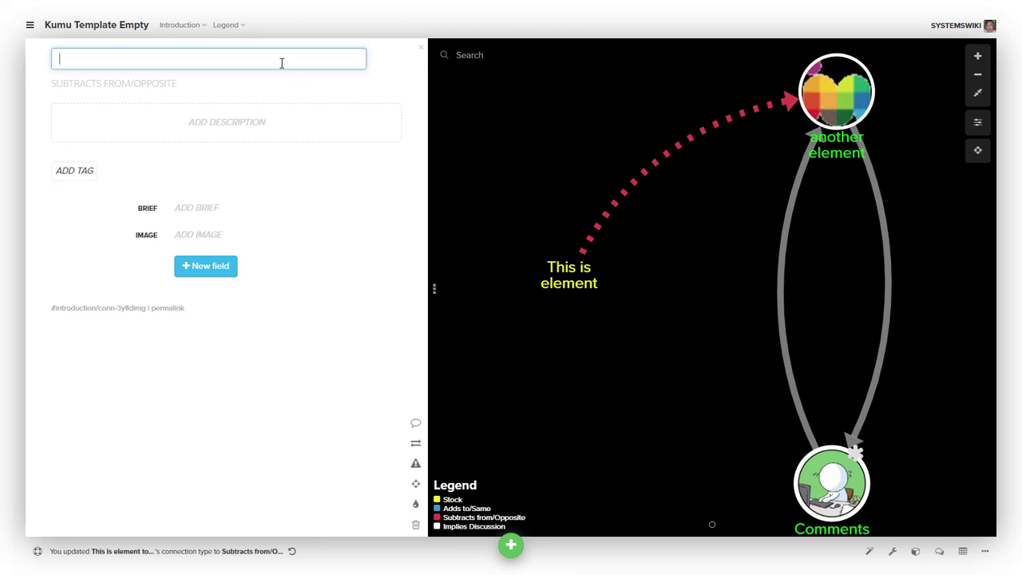
type("label")
key("Return")
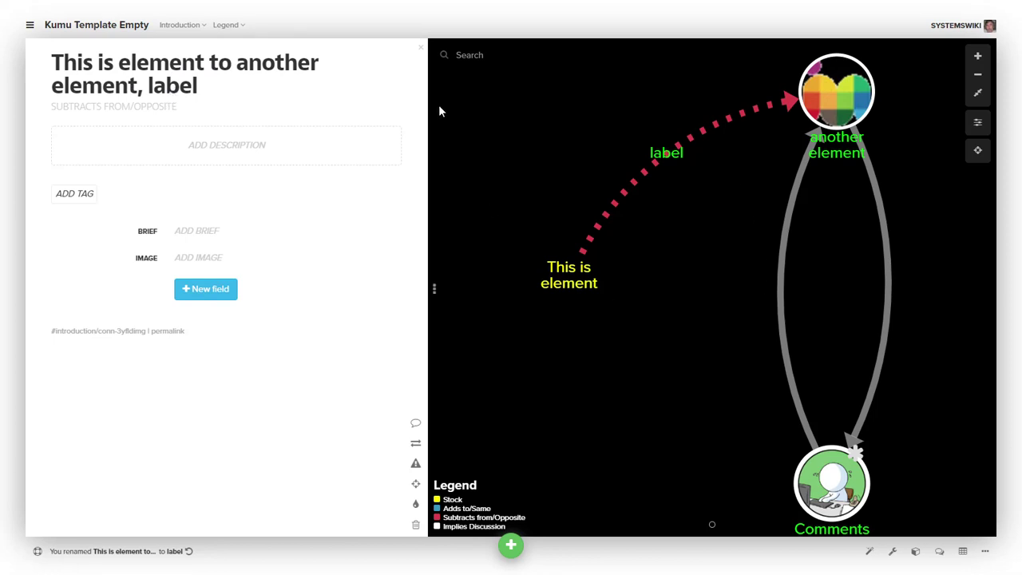
mouse_move(391, 62)
left_click(391, 62)
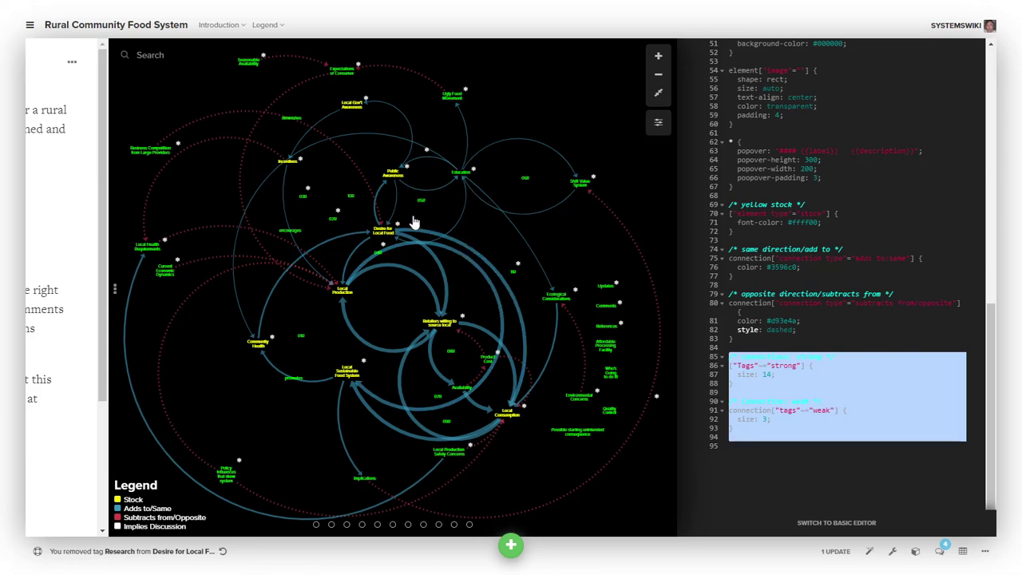
Compare the weak-tagged Education to Community Health connection with a strong-tagged connection.
left_click(658, 122)
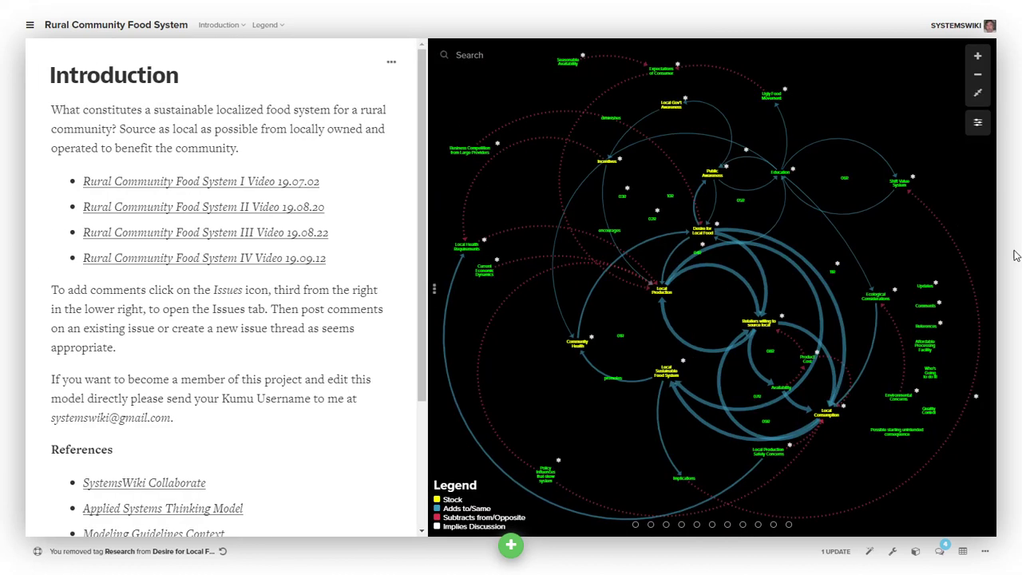
left_click(692, 137)
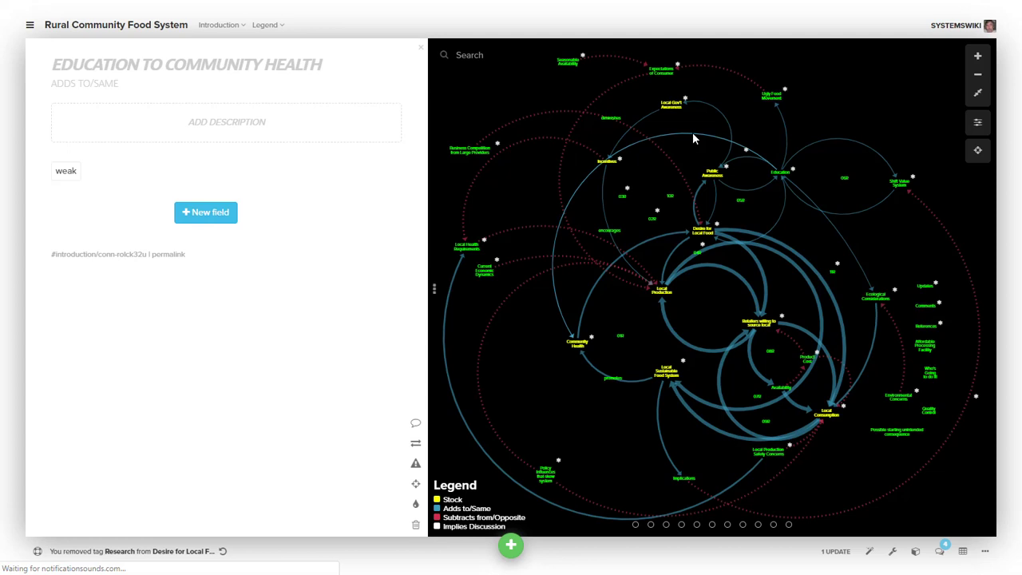
left_click(65, 173)
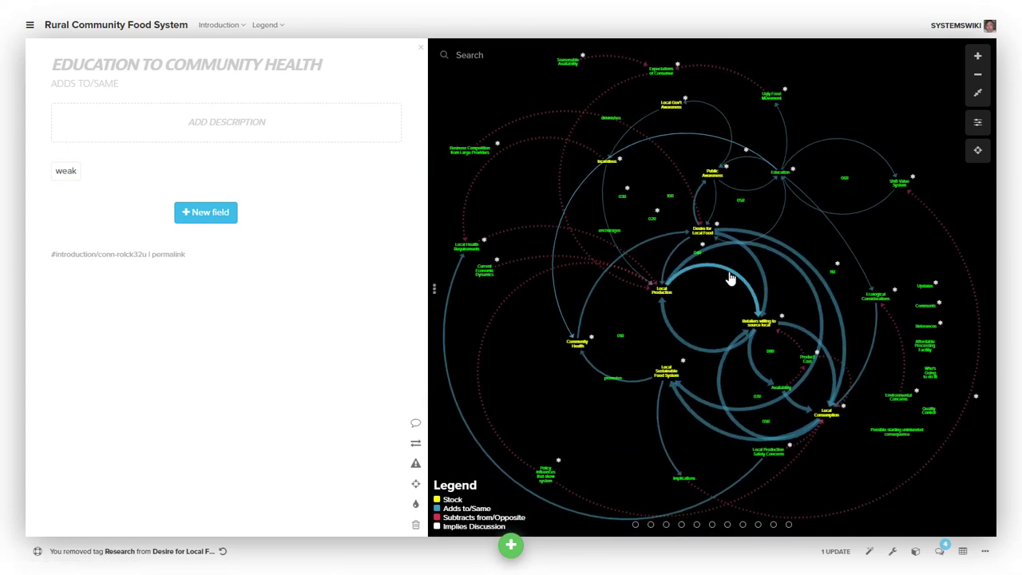
left_click(725, 273)
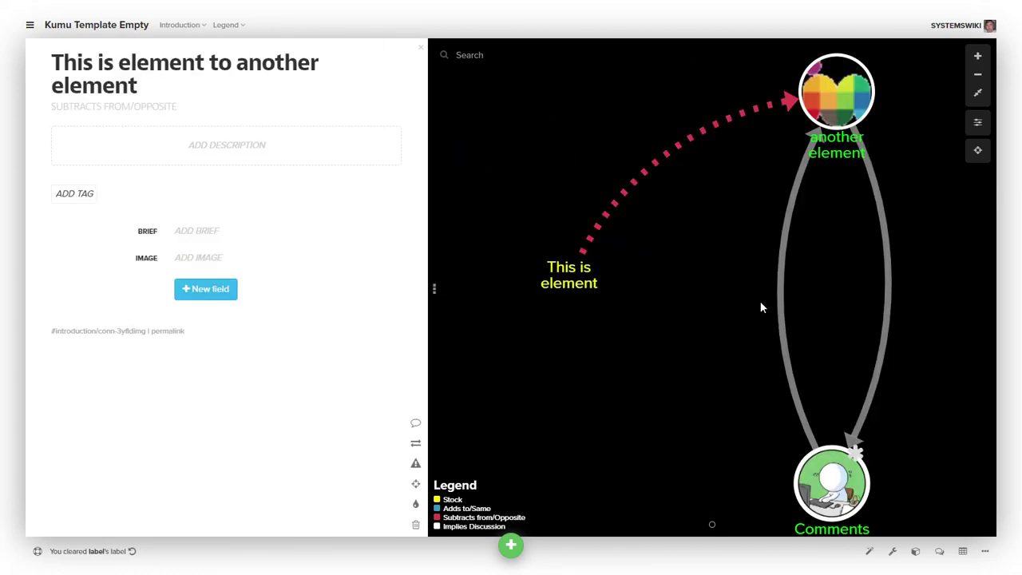
Delete the Comments to another element connection and confirm with OK.
left_click(779, 269)
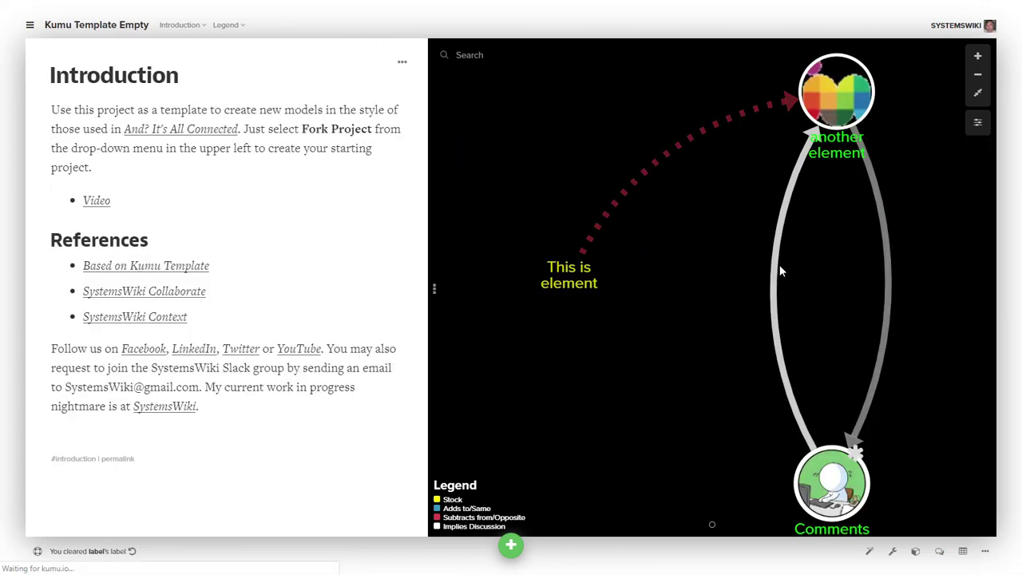
left_click(774, 277)
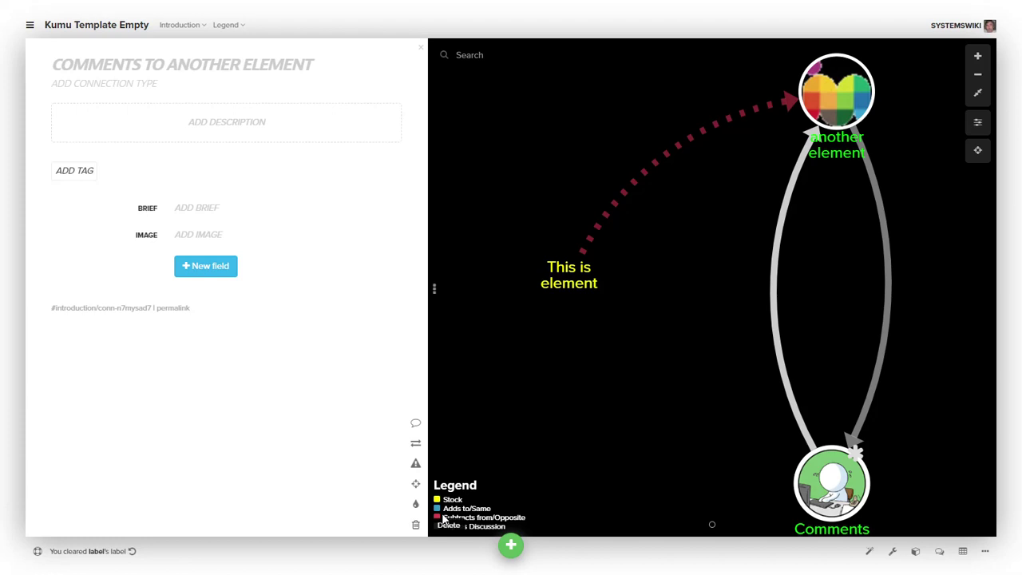
key("Delete")
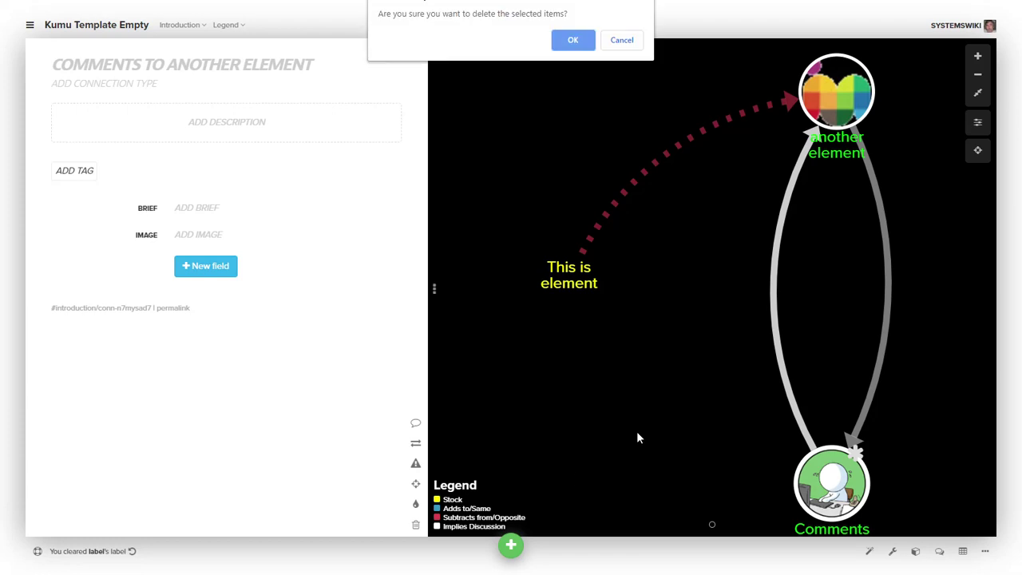
left_click(574, 41)
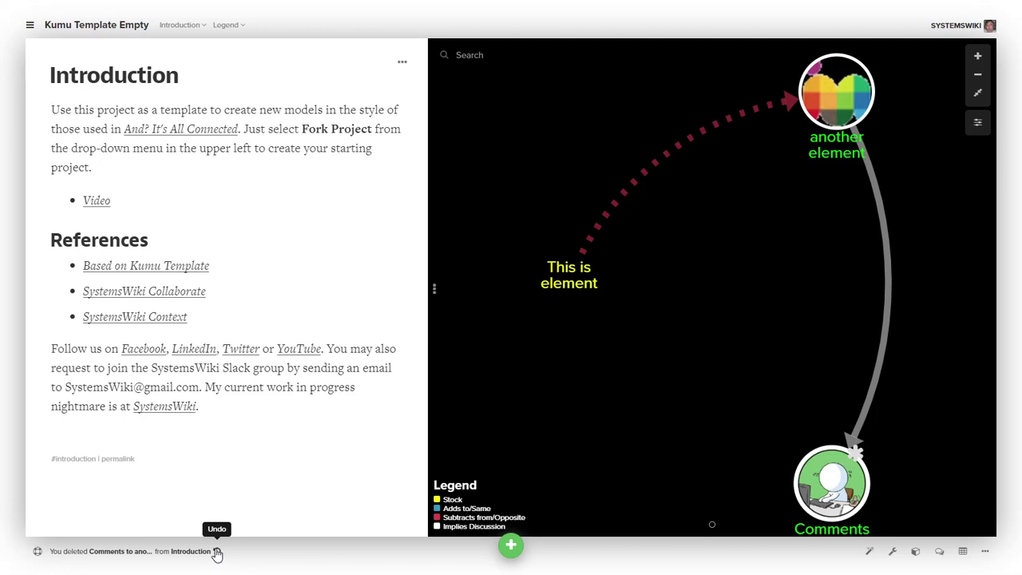
Undo the earlier deletion, then delete all three connections one by one.
left_click(216, 553)
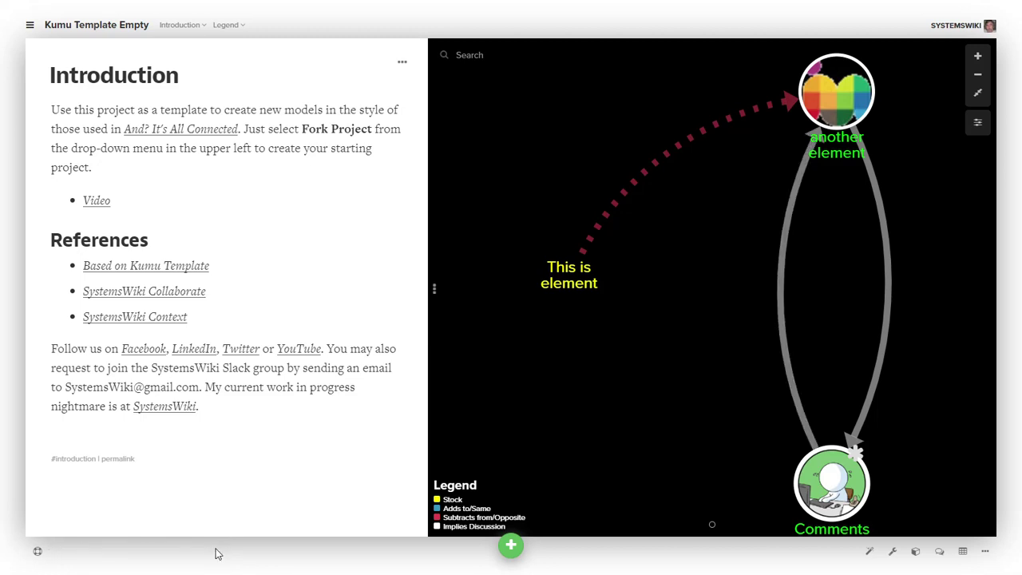
left_click(782, 353)
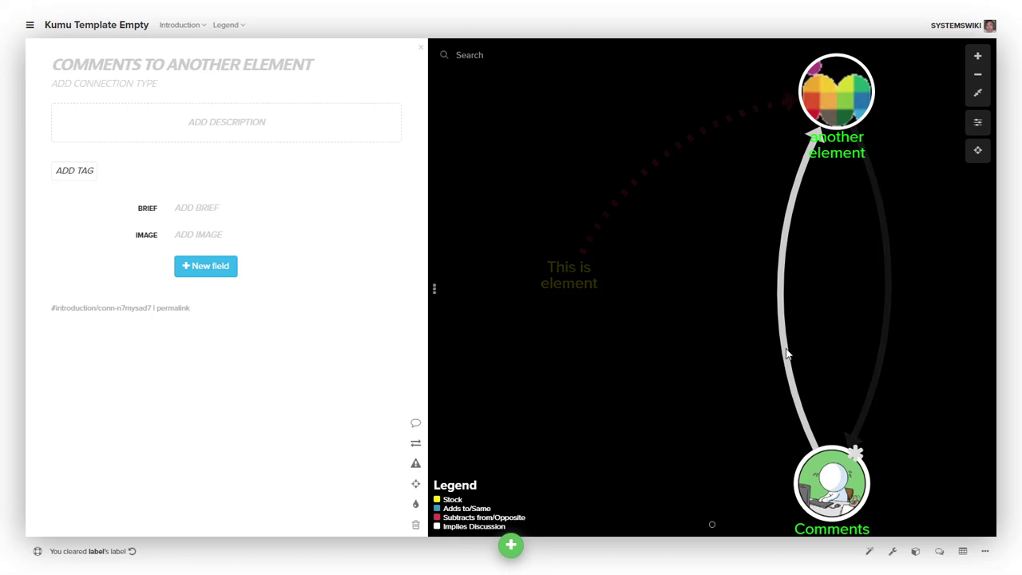
key("Delete")
left_click(573, 40)
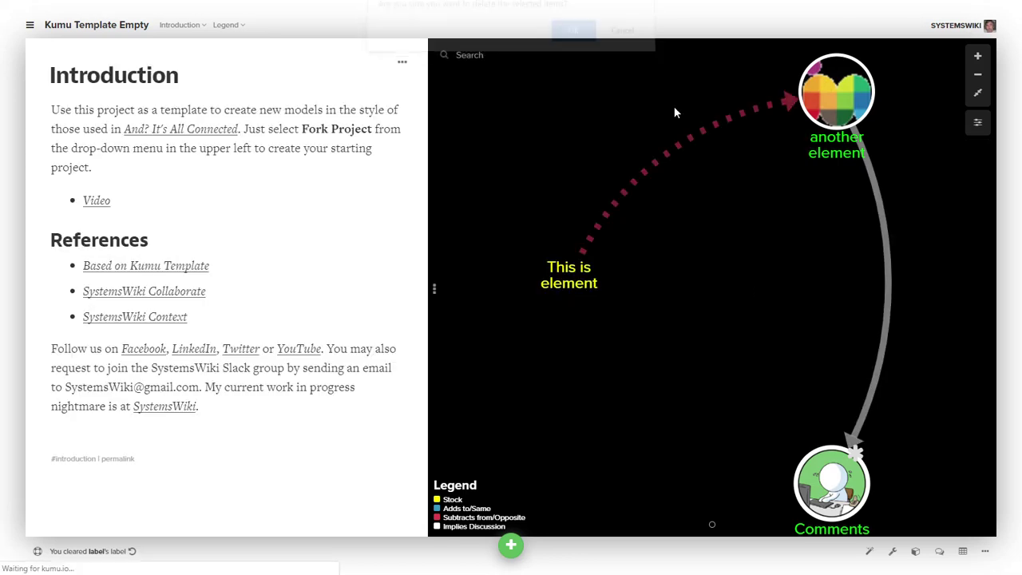
left_click(894, 336)
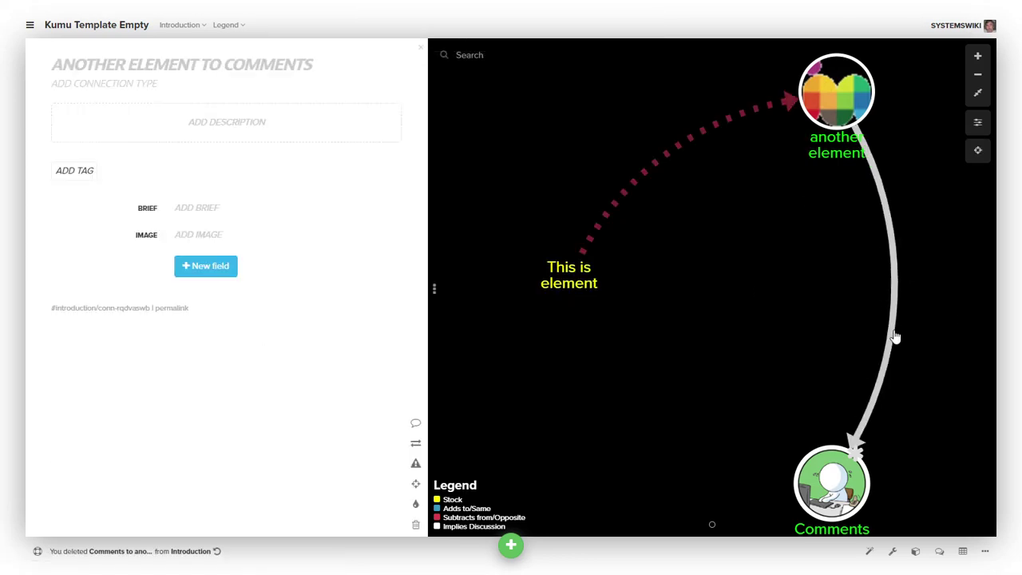
key("Delete")
left_click(581, 41)
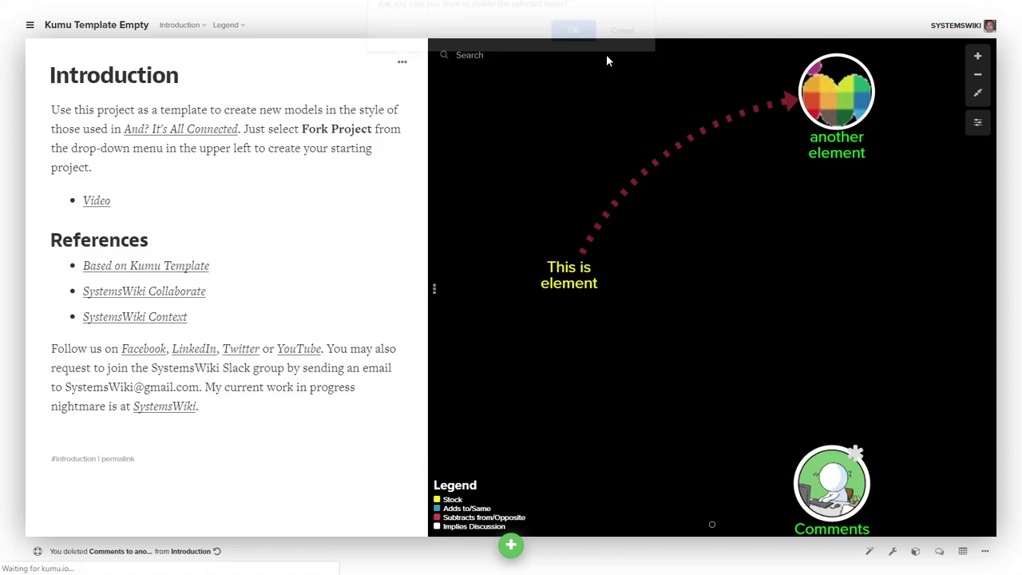
left_click(680, 150)
key("Delete")
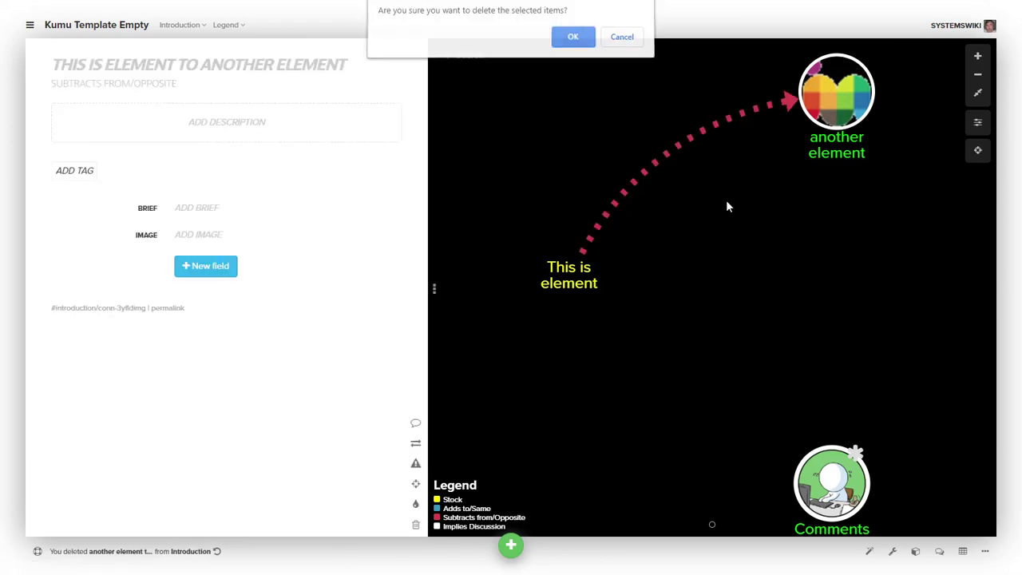
left_click(572, 42)
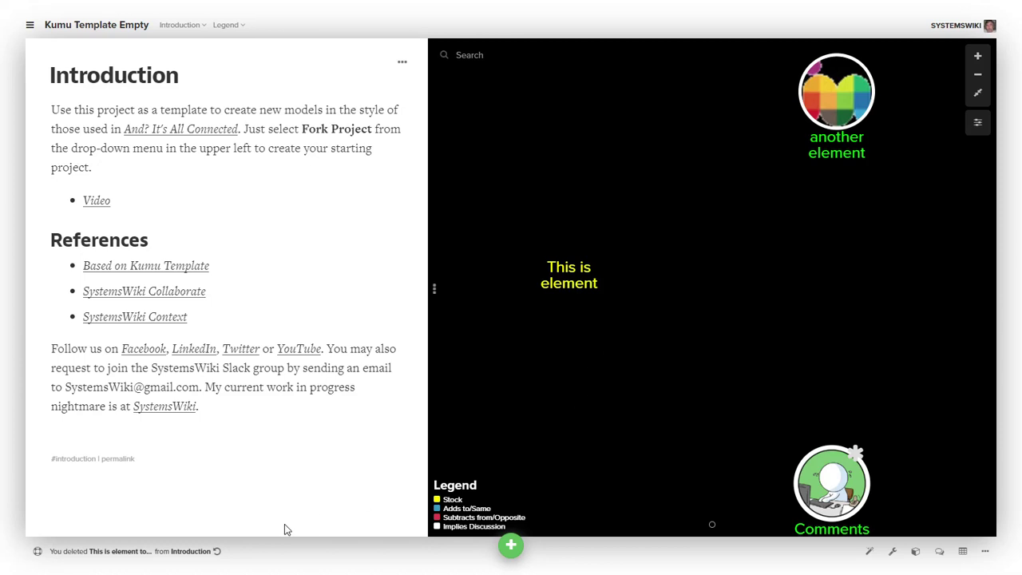
Undo three times to restore all three deleted connections.
left_click(216, 552)
left_click(217, 551)
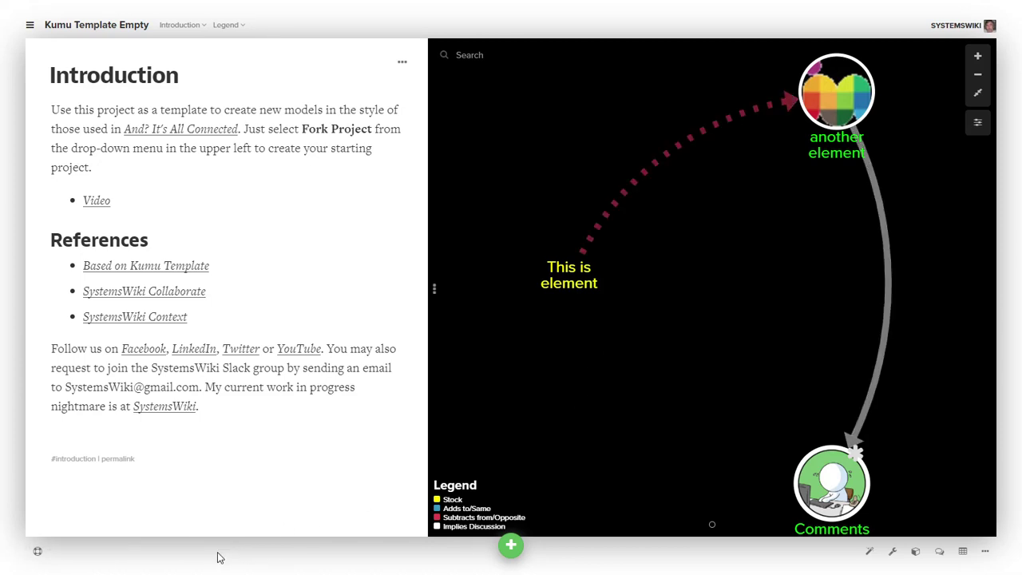
left_click(217, 552)
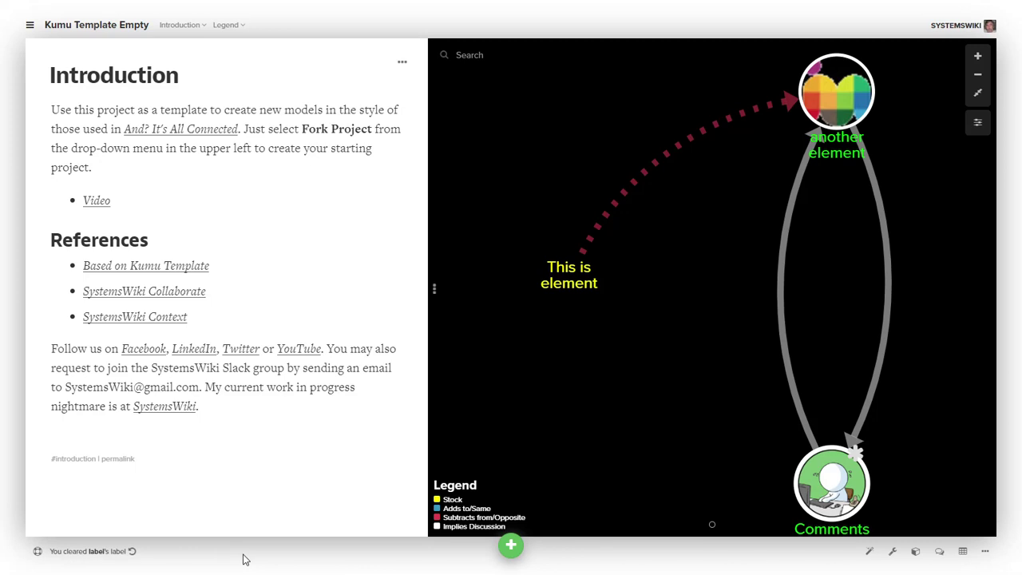